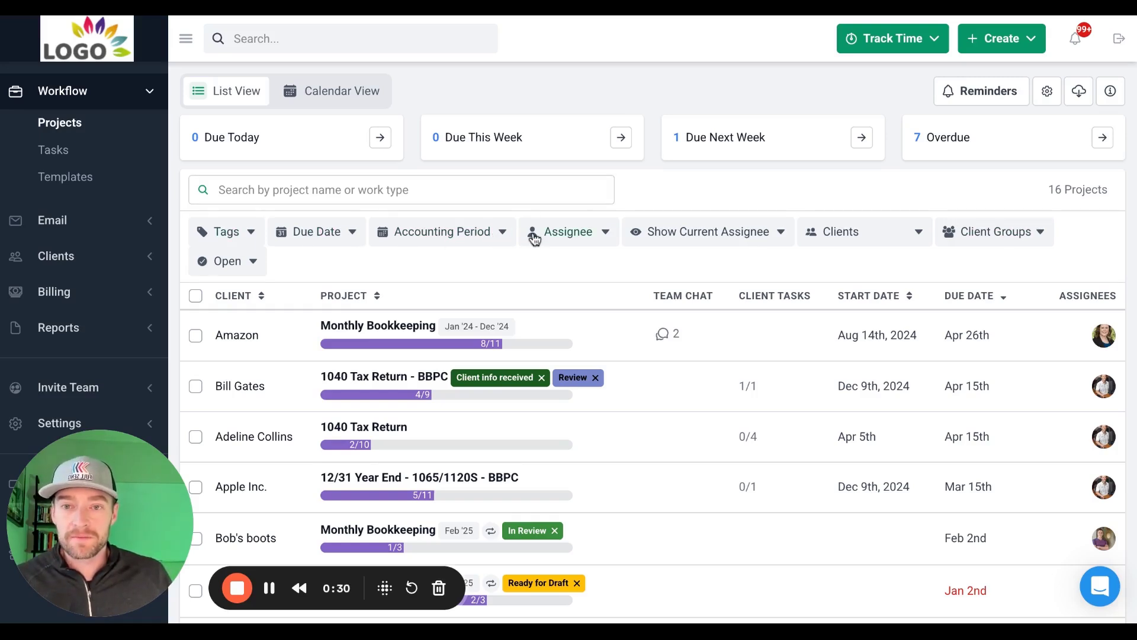
# Filter the project list to the assignee whose name carries the CPA, CFE credentials.
pyautogui.click(597, 237)
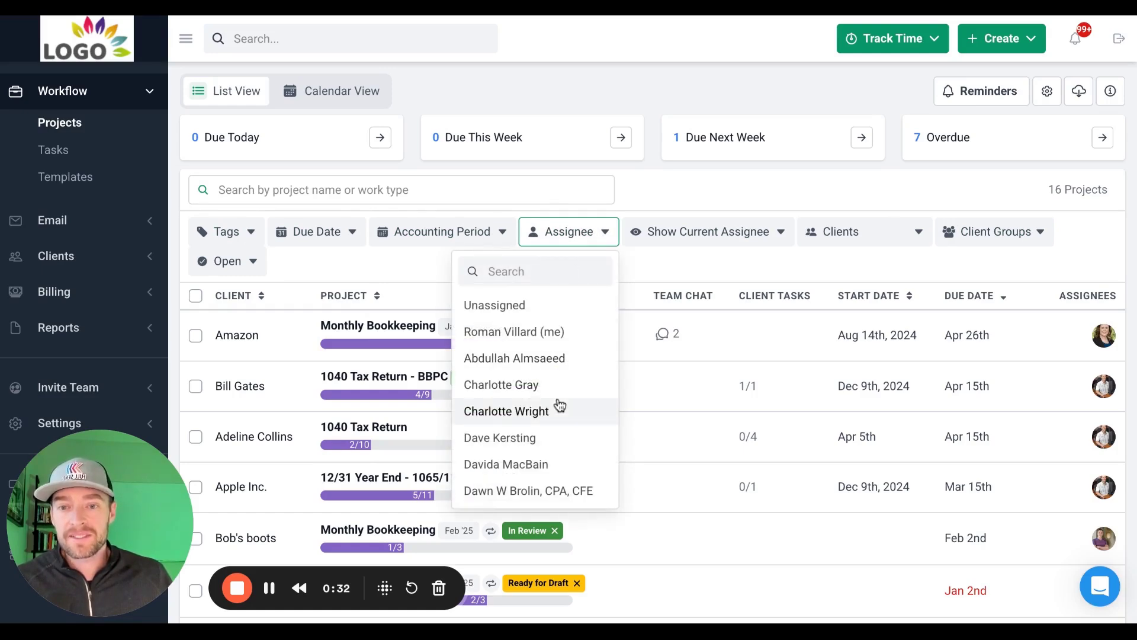
pyautogui.click(523, 489)
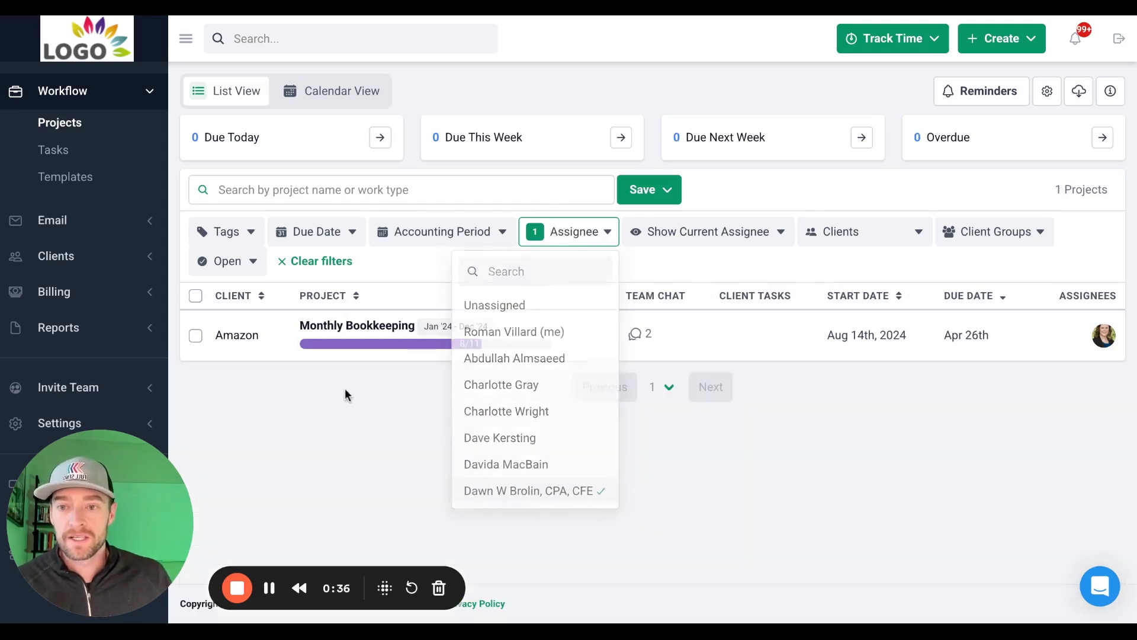
pyautogui.click(345, 392)
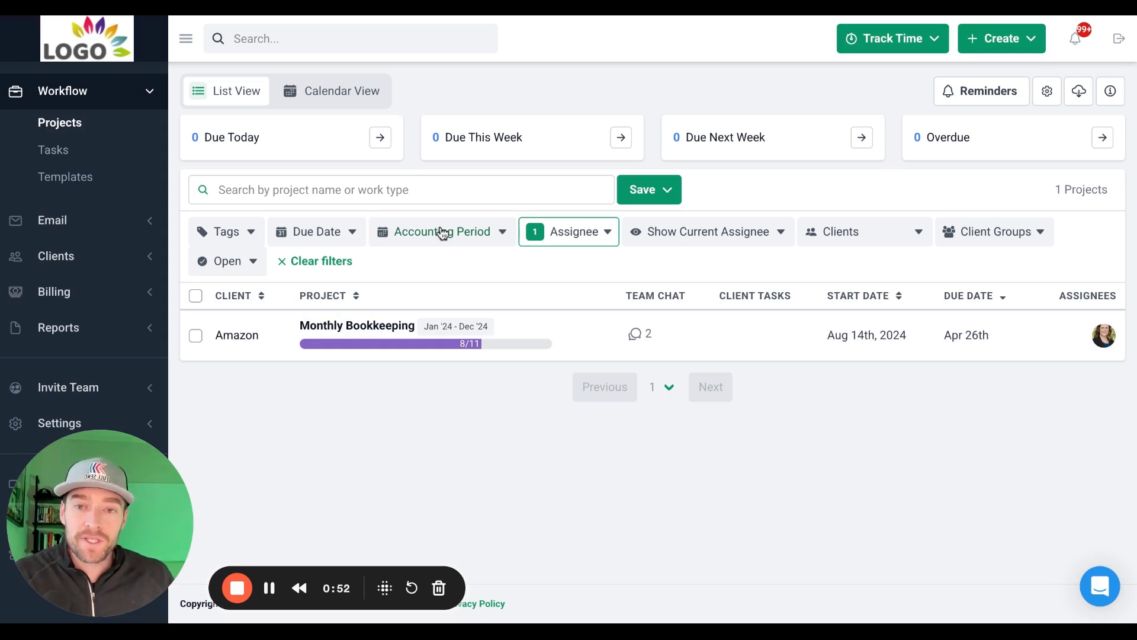
# Save the filtered project list as a new view named after the assignee, without making it the default, and open the saved views list.
pyautogui.click(673, 189)
pyautogui.click(574, 235)
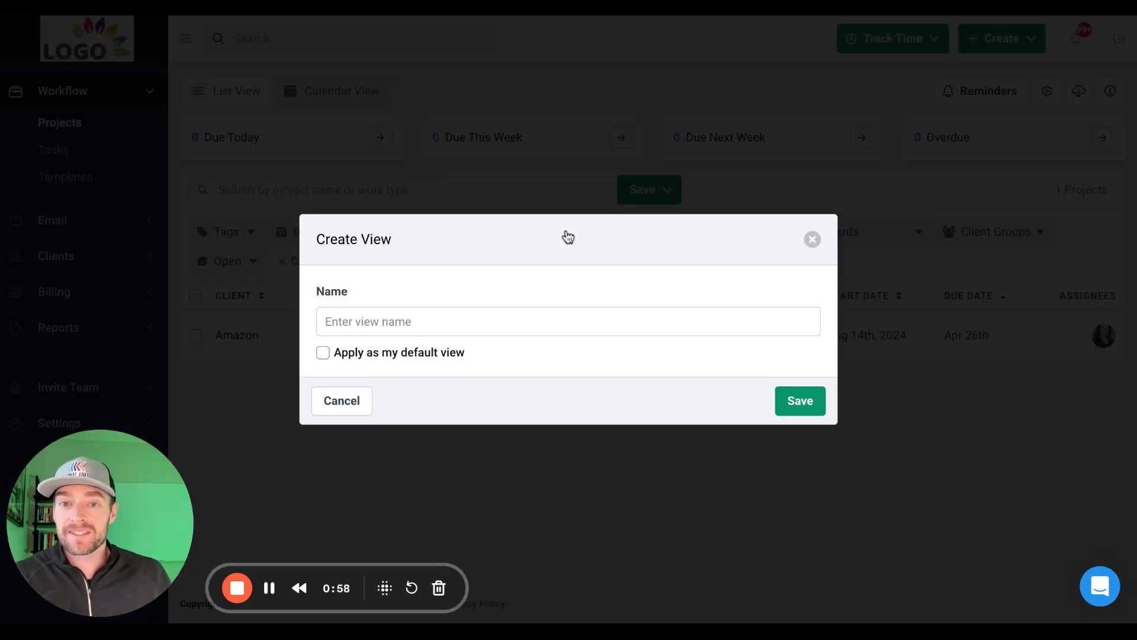
pyautogui.click(421, 322)
pyautogui.write('D')
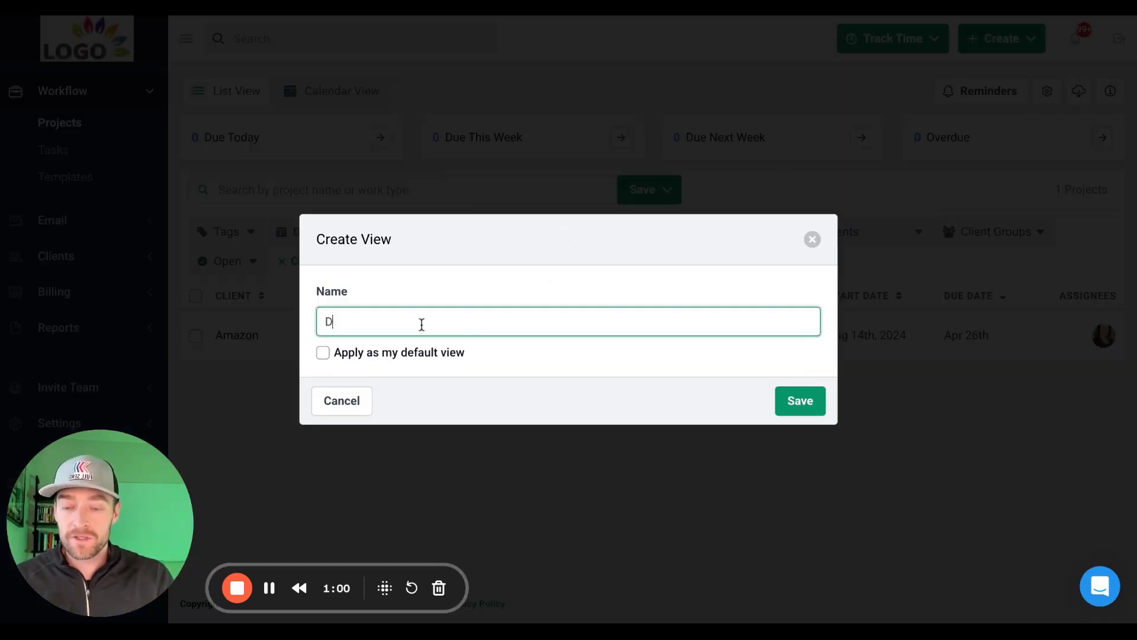
pyautogui.write("awn's View")
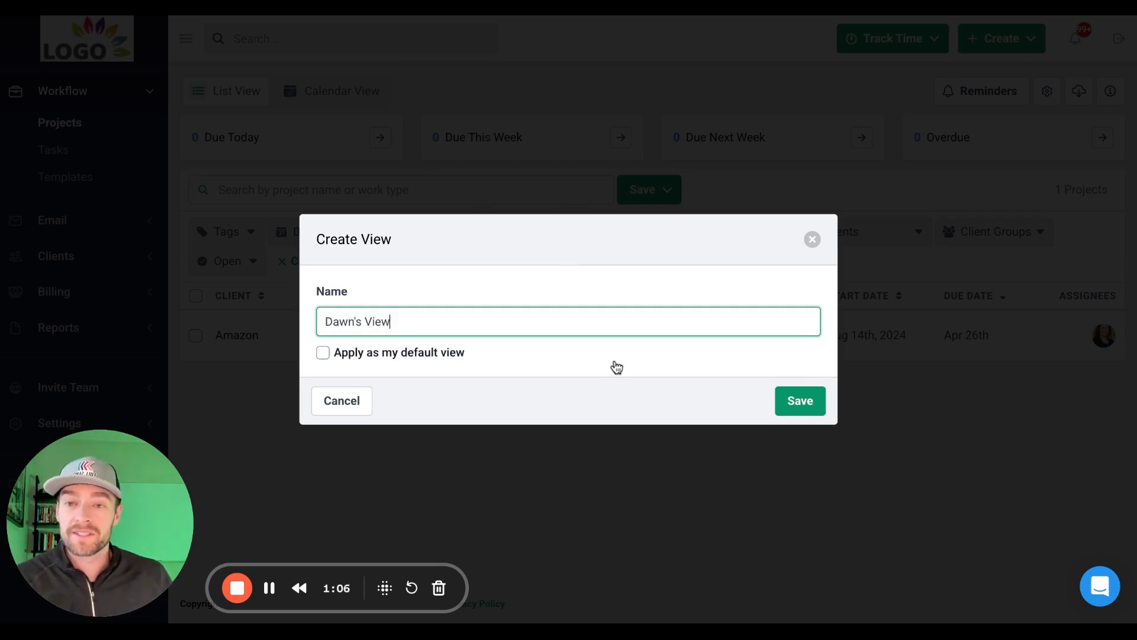
pyautogui.click(795, 401)
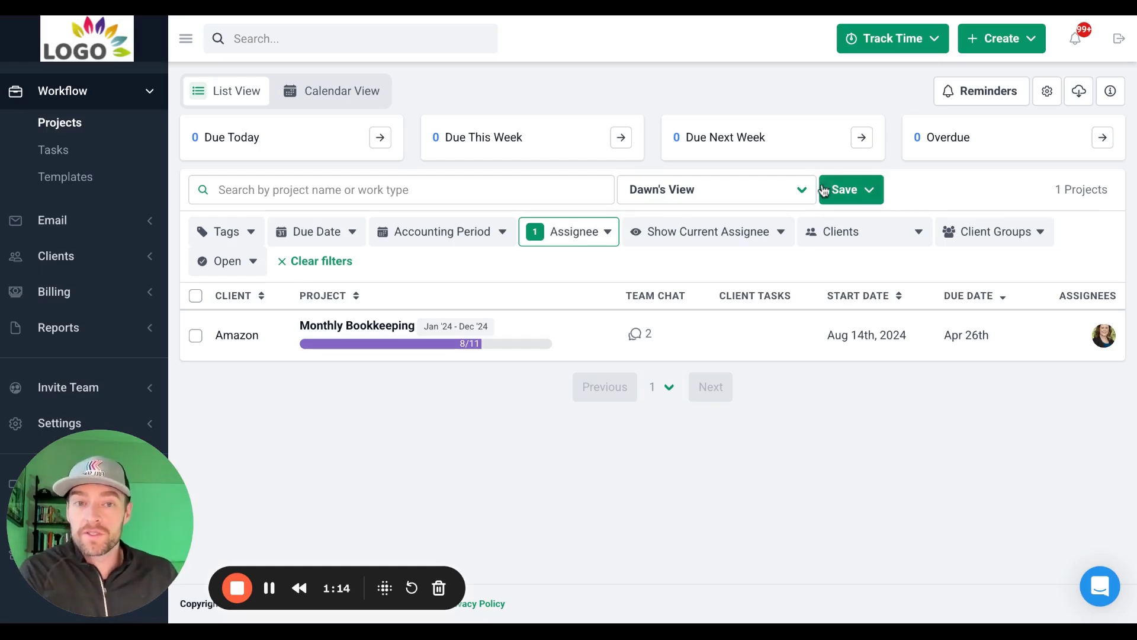
pyautogui.click(803, 193)
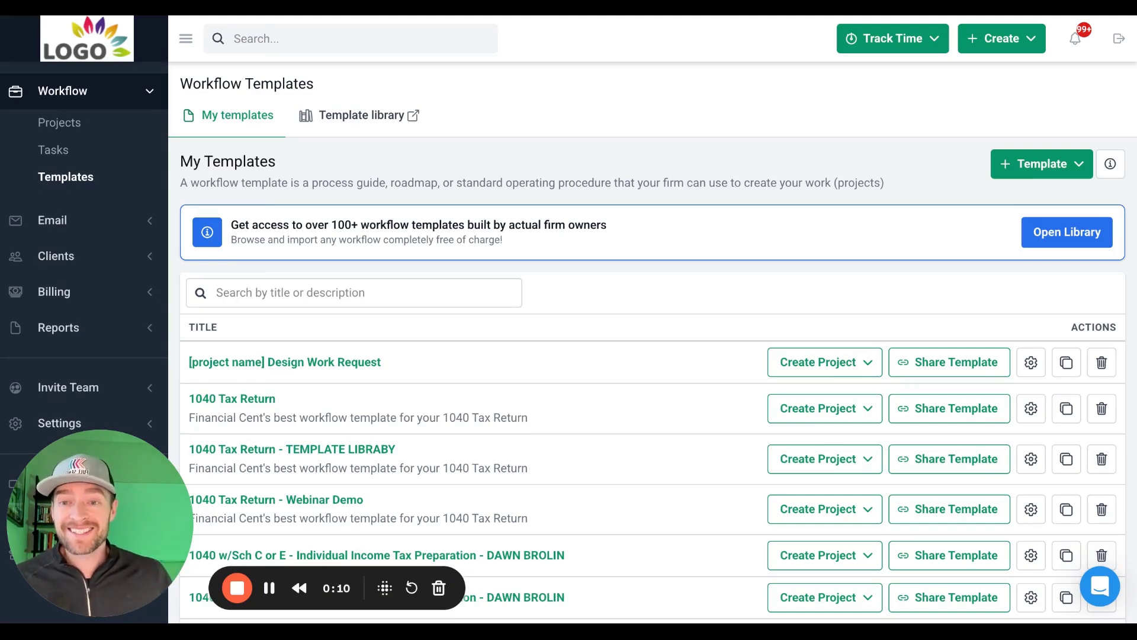
# Look through the firm's own workflow templates.
pyautogui.scroll(-2, 652, 356)
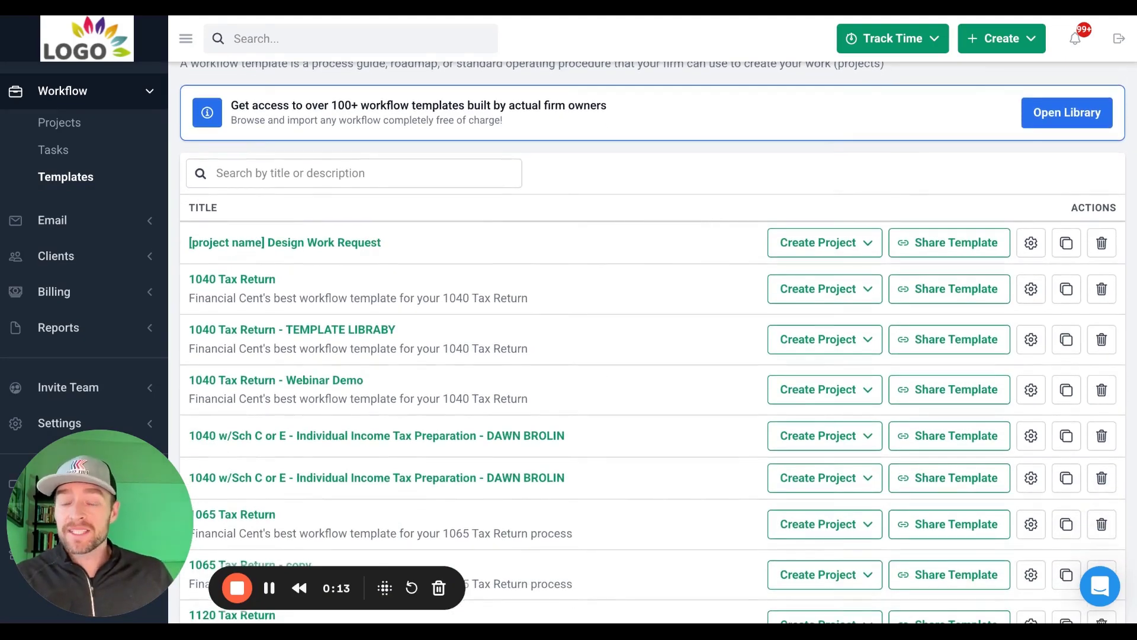
pyautogui.scroll(-1, 651, 355)
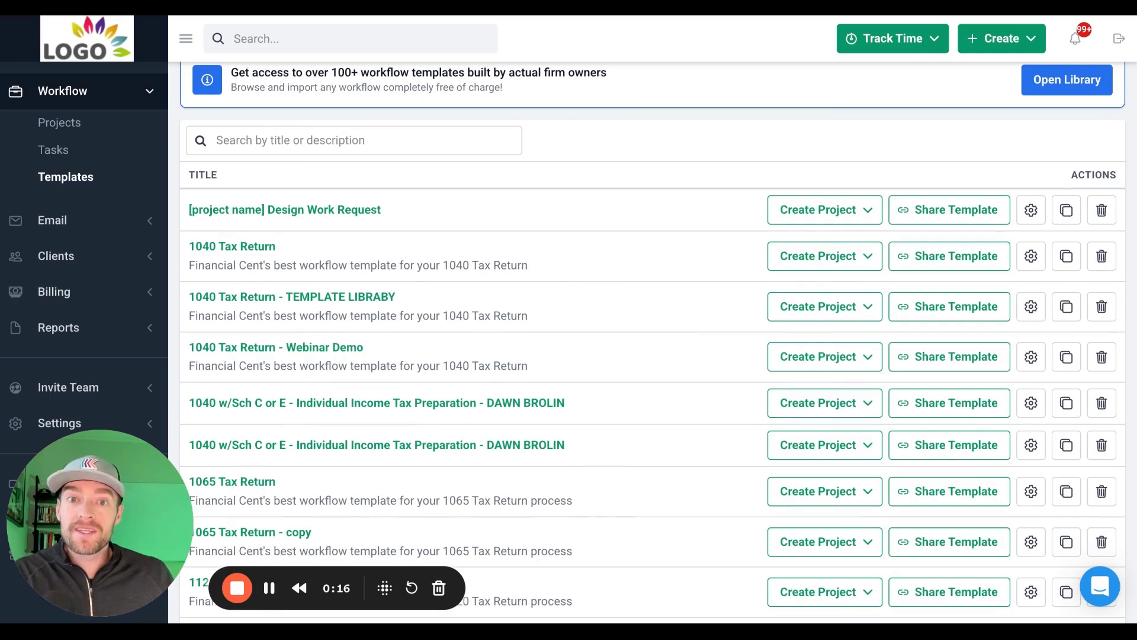
pyautogui.scroll(2, 651, 356)
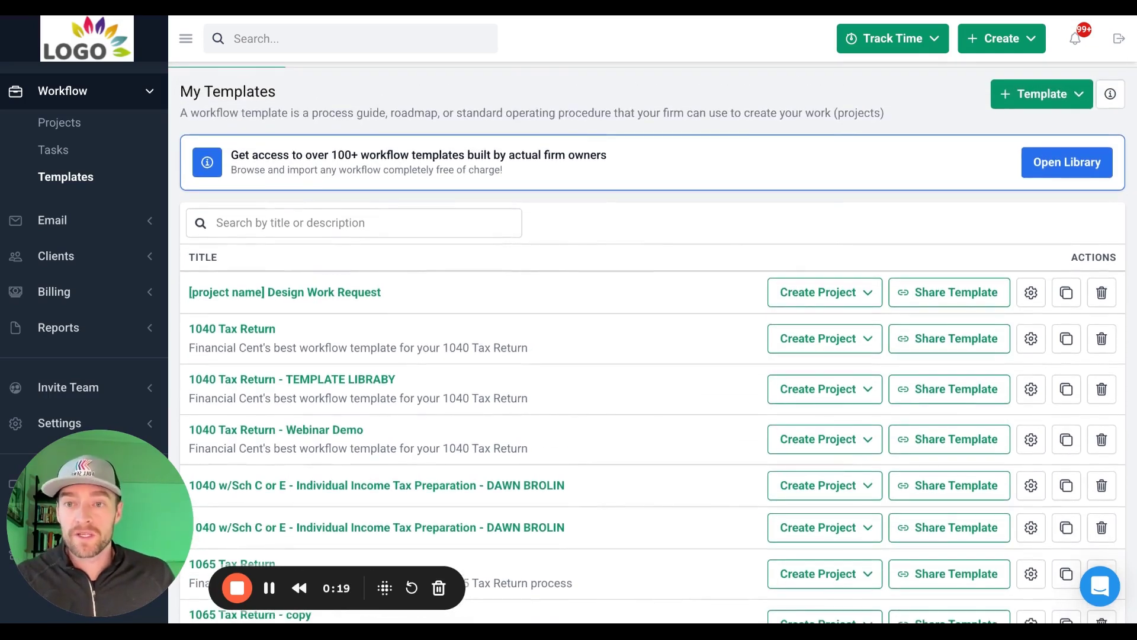
pyautogui.scroll(2, 652, 356)
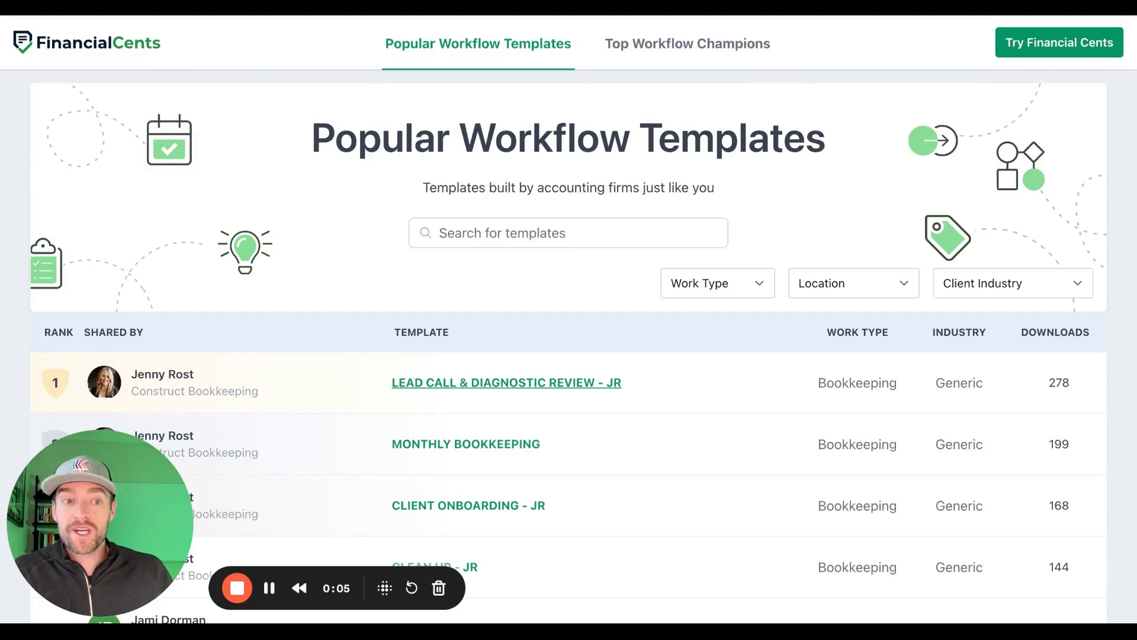
# Browse the Popular Workflow Templates library and search it for 1099.
pyautogui.scroll(-3, 568, 319)
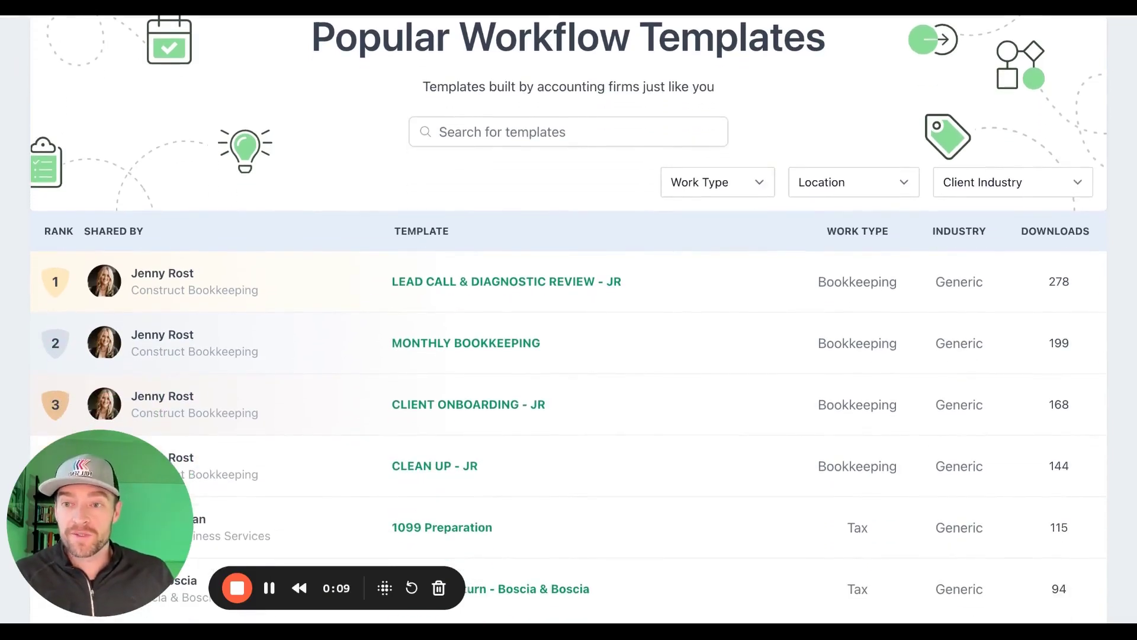
pyautogui.scroll(-2, 231, 259)
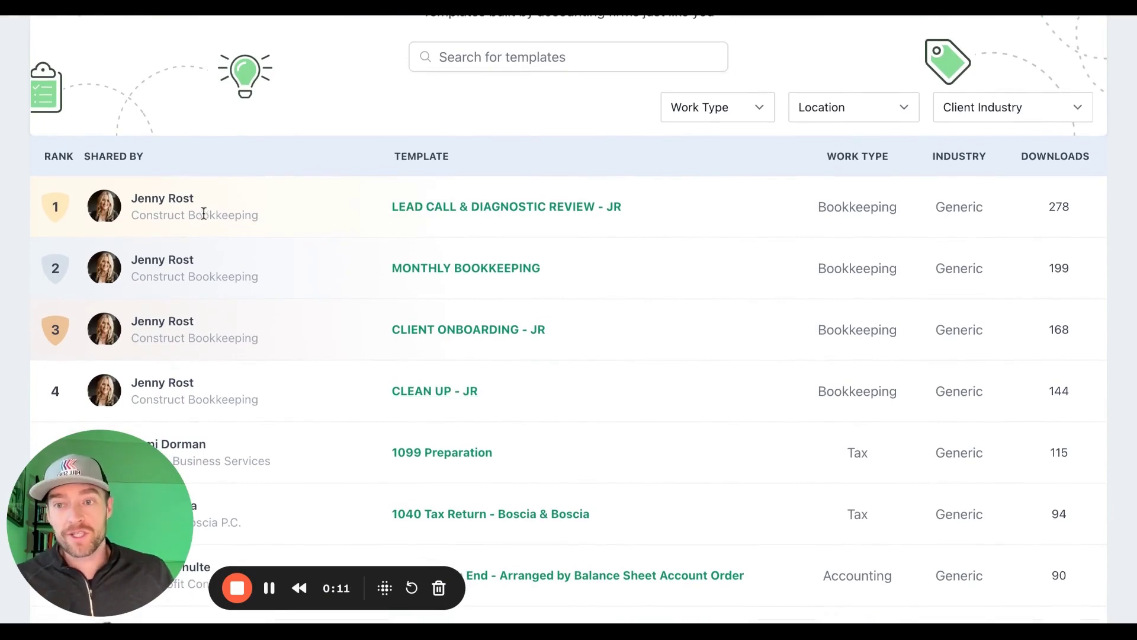
pyautogui.scroll(-1, 235, 190)
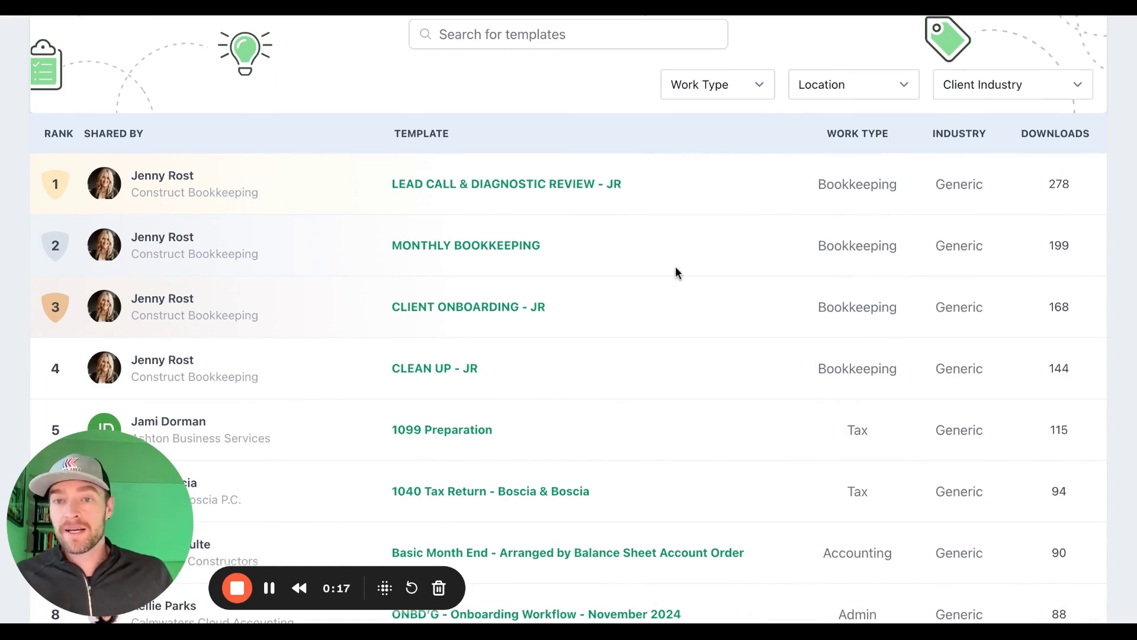
pyautogui.scroll(2, 675, 270)
pyautogui.scroll(-1, 675, 269)
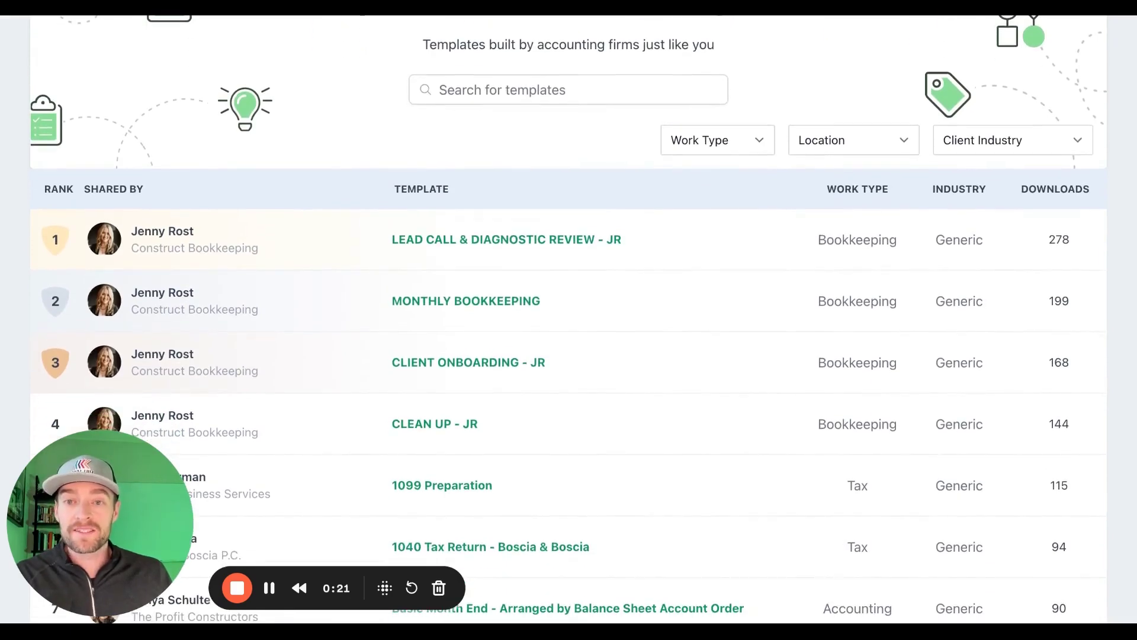
pyautogui.scroll(1, 615, 209)
pyautogui.click(526, 136)
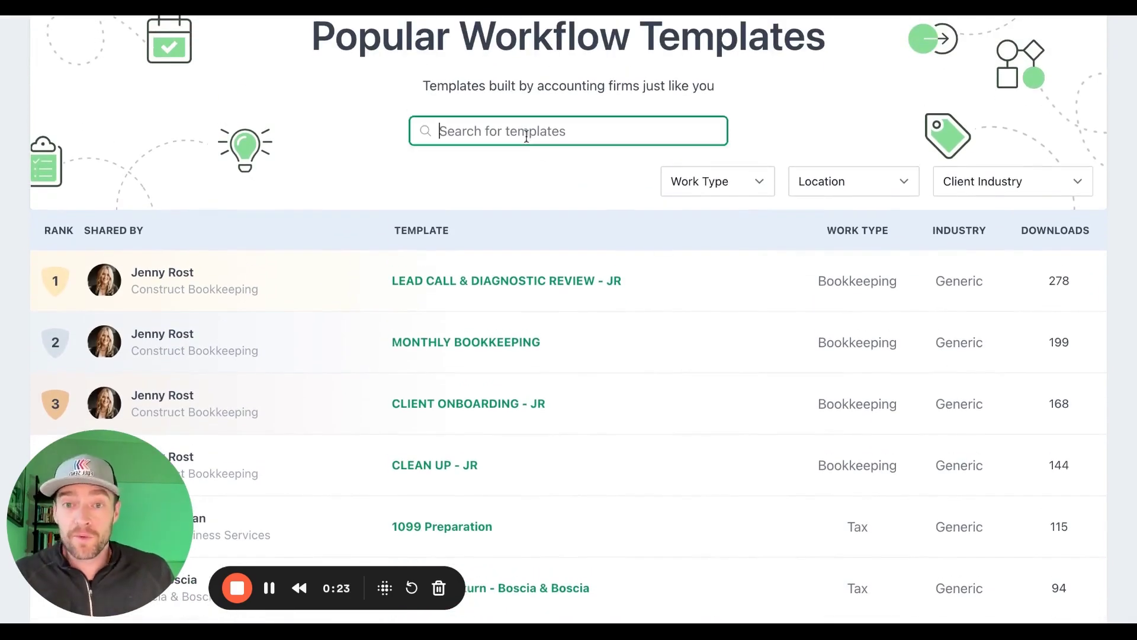
pyautogui.write('1099')
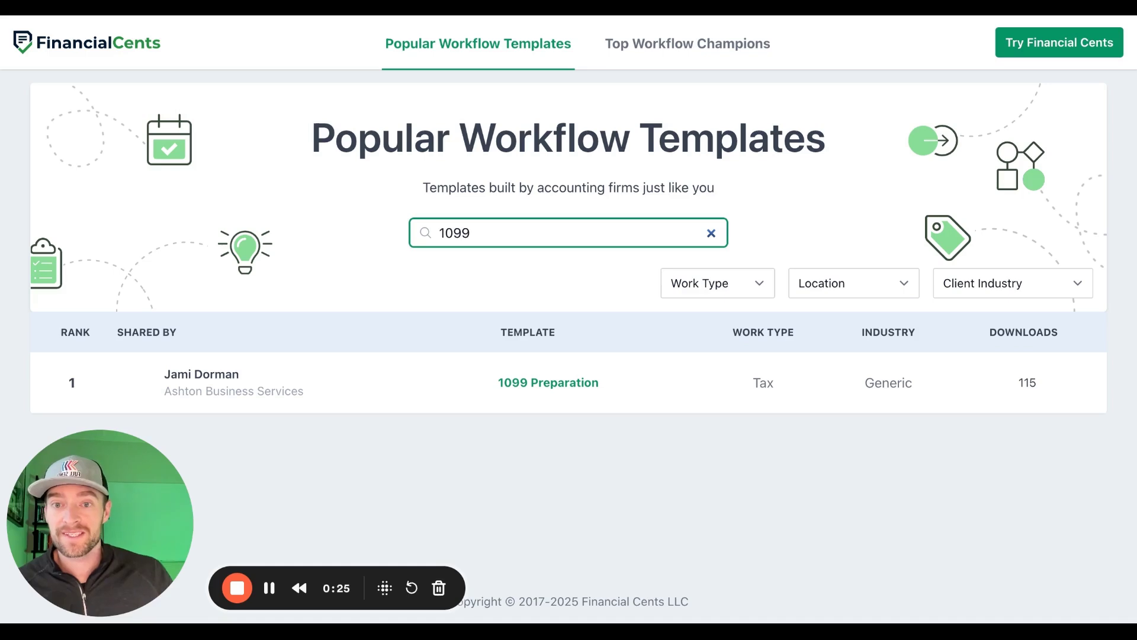
# Open the 1099 Preparation template and review its team tasks, the subtasks of Identify 1099-Eligible Vendors, and the client tasks.
pyautogui.click(570, 385)
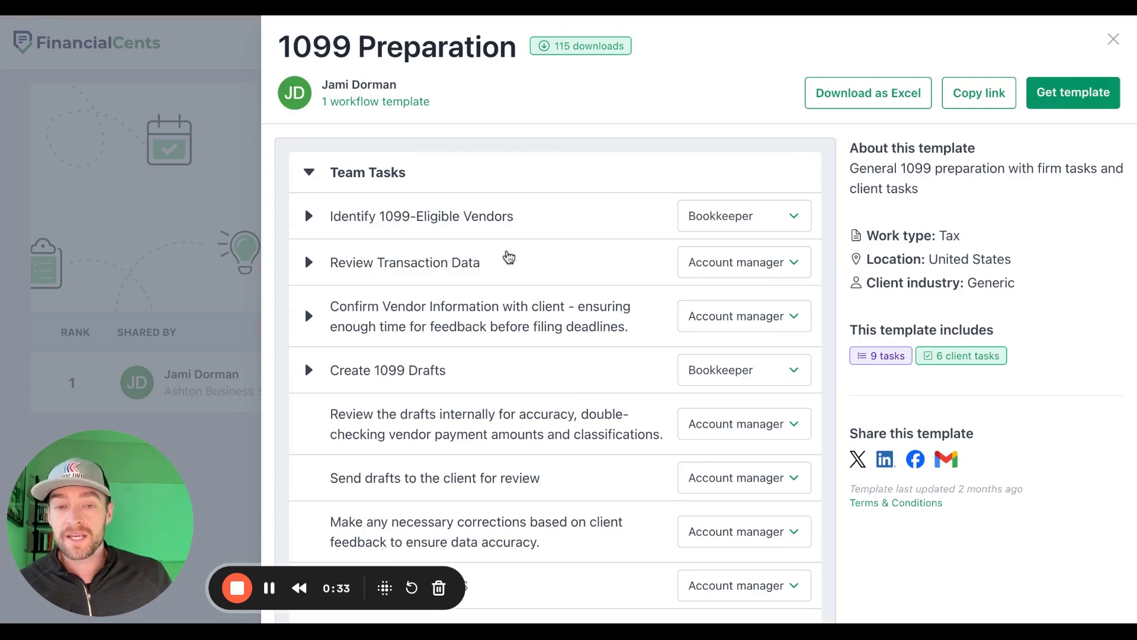
pyautogui.click(309, 218)
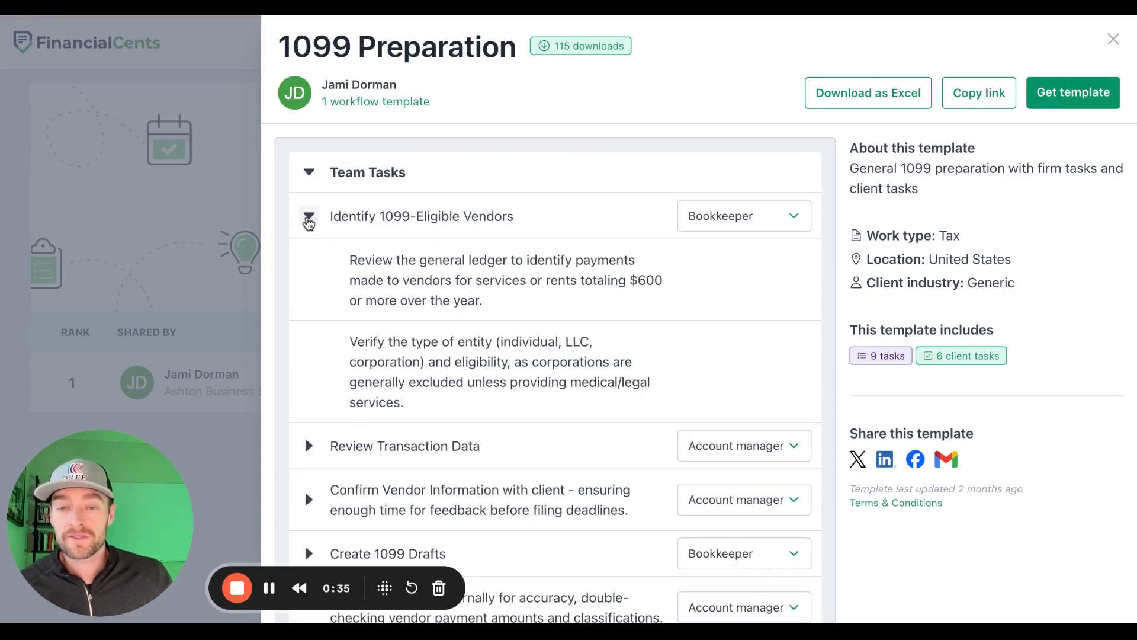
pyautogui.click(309, 218)
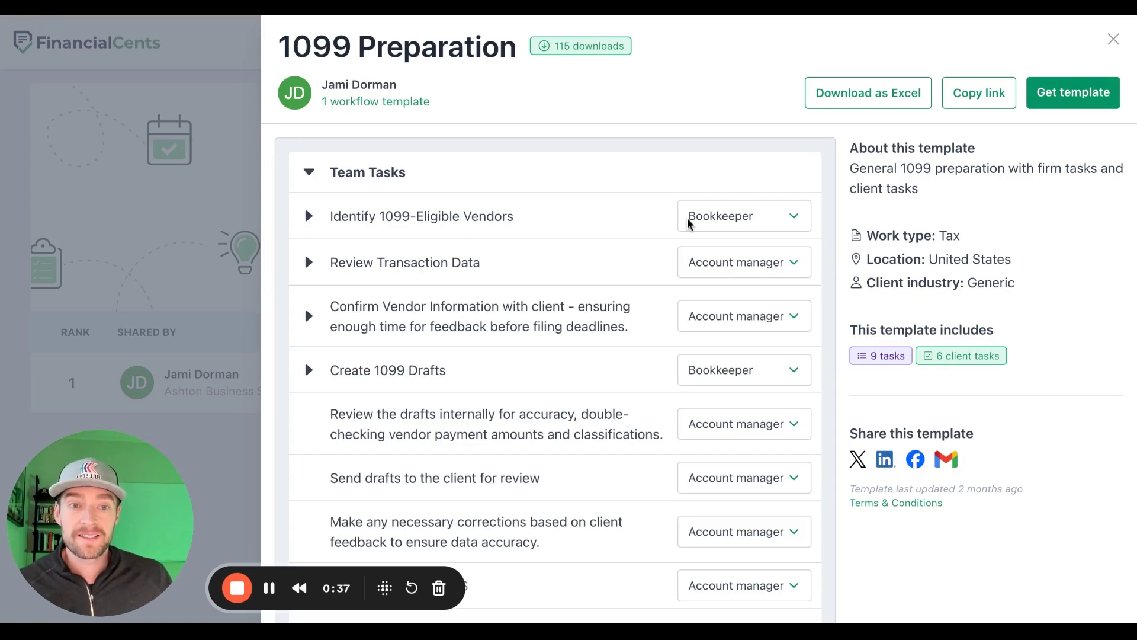
pyautogui.scroll(-9, 587, 246)
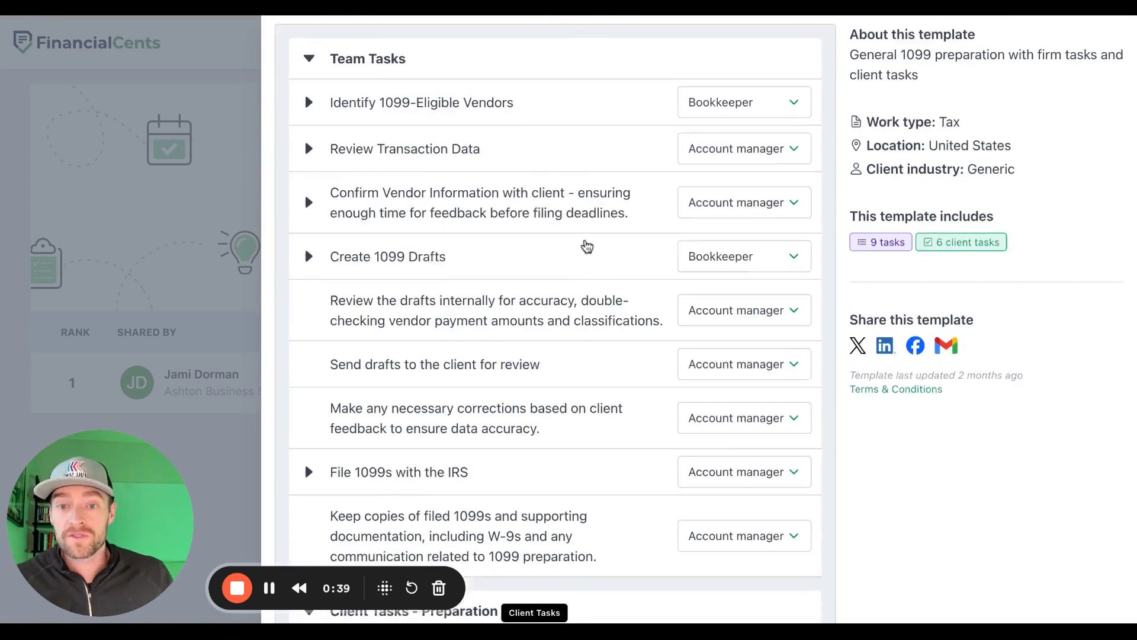
pyautogui.scroll(-1, 555, 318)
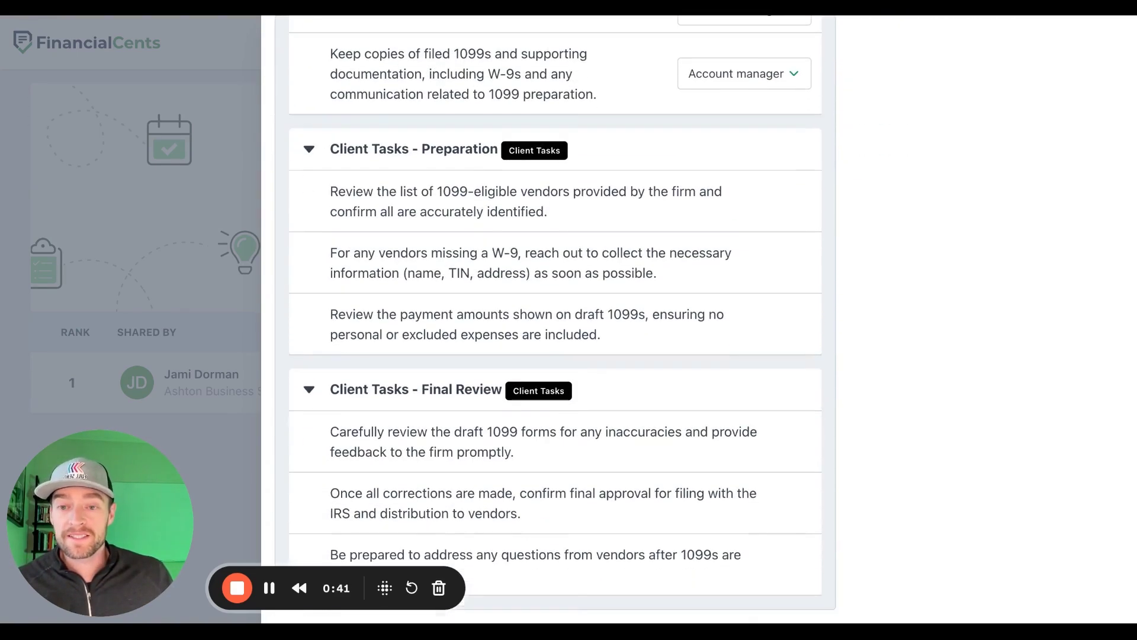
pyautogui.scroll(10, 555, 319)
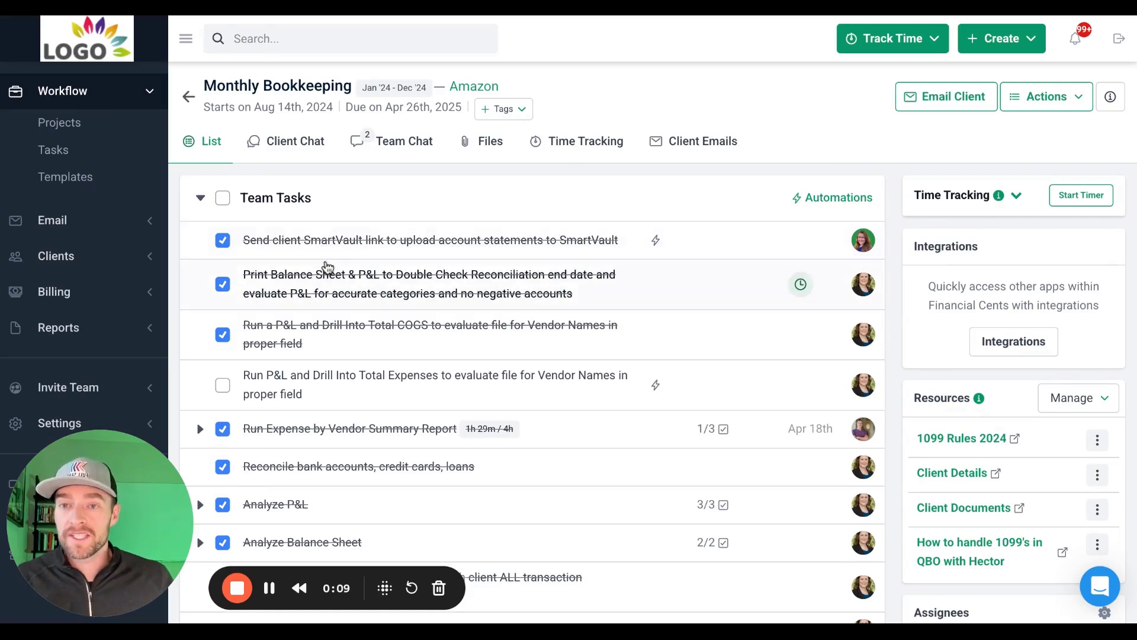
# Read the Team Chat comments in Amazon's Monthly Bookkeeping project and return to its task list.
pyautogui.click(396, 141)
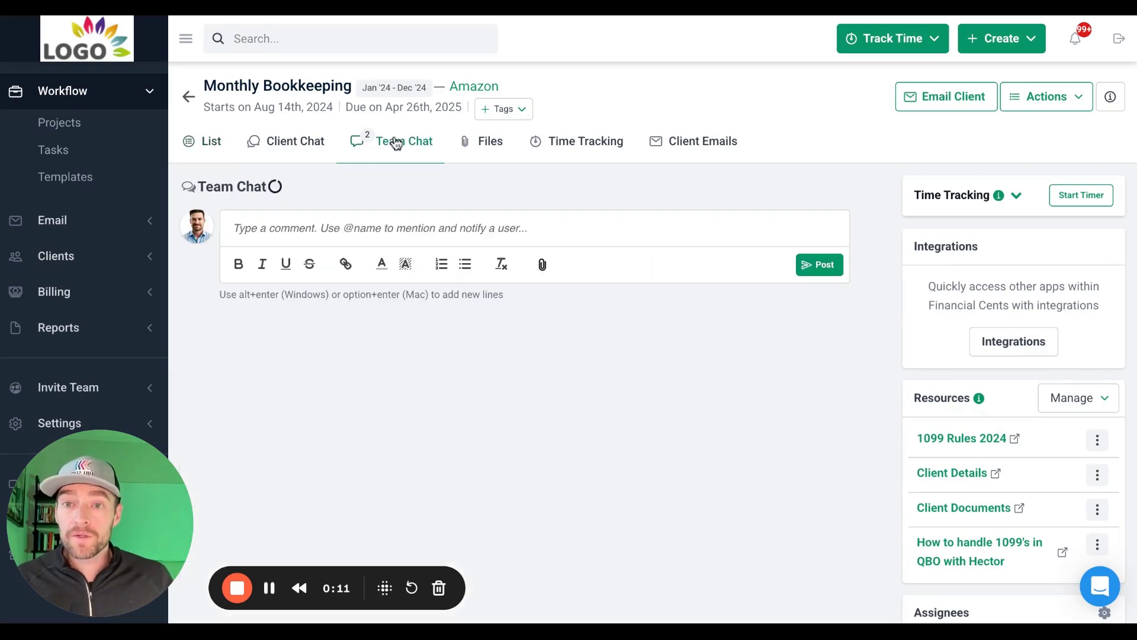
pyautogui.scroll(-2, 292, 409)
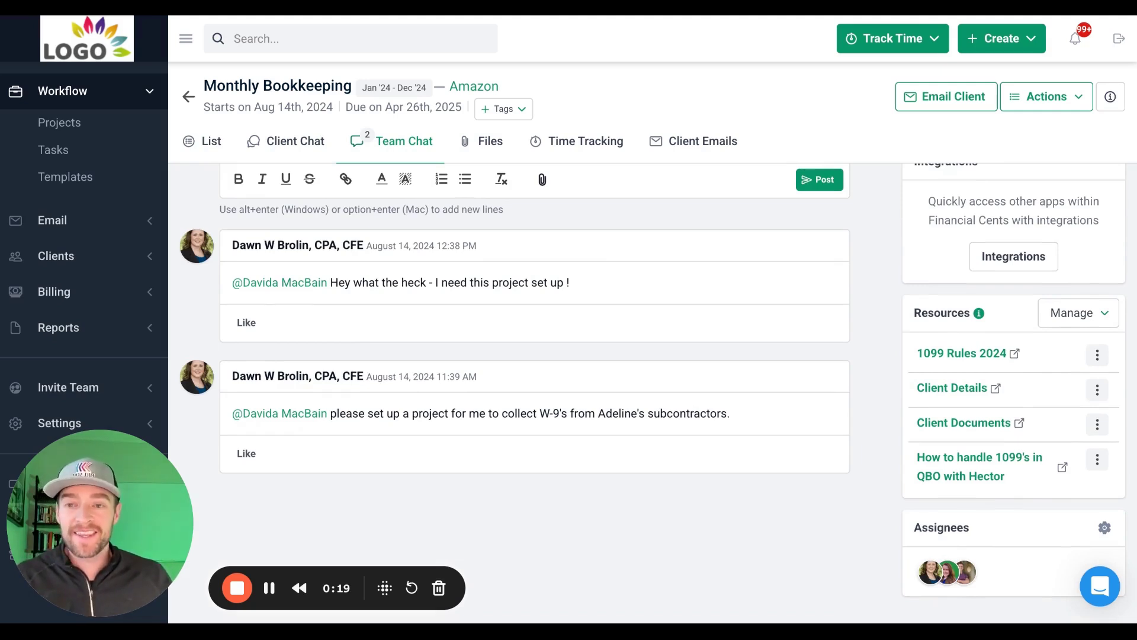
pyautogui.scroll(1, 535, 355)
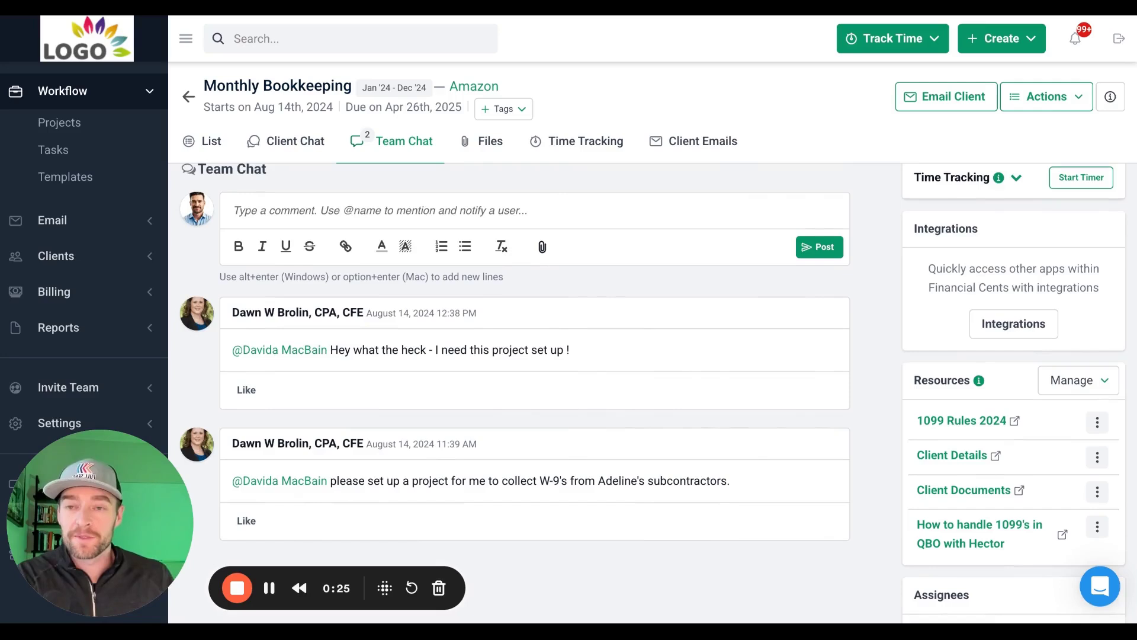
pyautogui.click(222, 151)
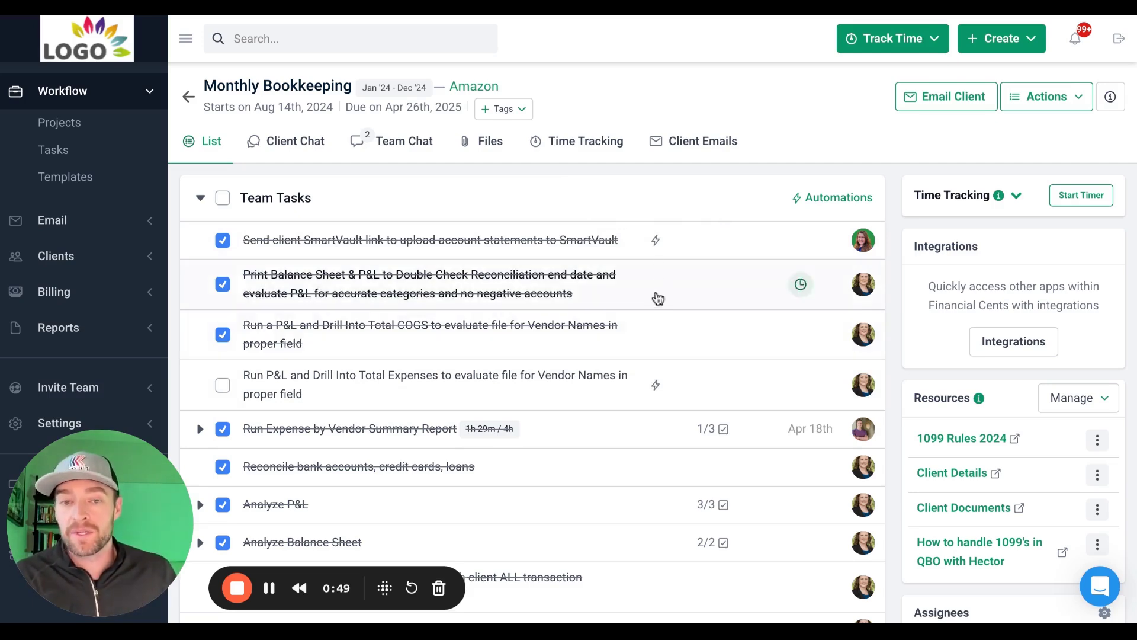
# Inspect the automation on the task that sends the client the SmartVault link, and close the task details.
pyautogui.click(655, 243)
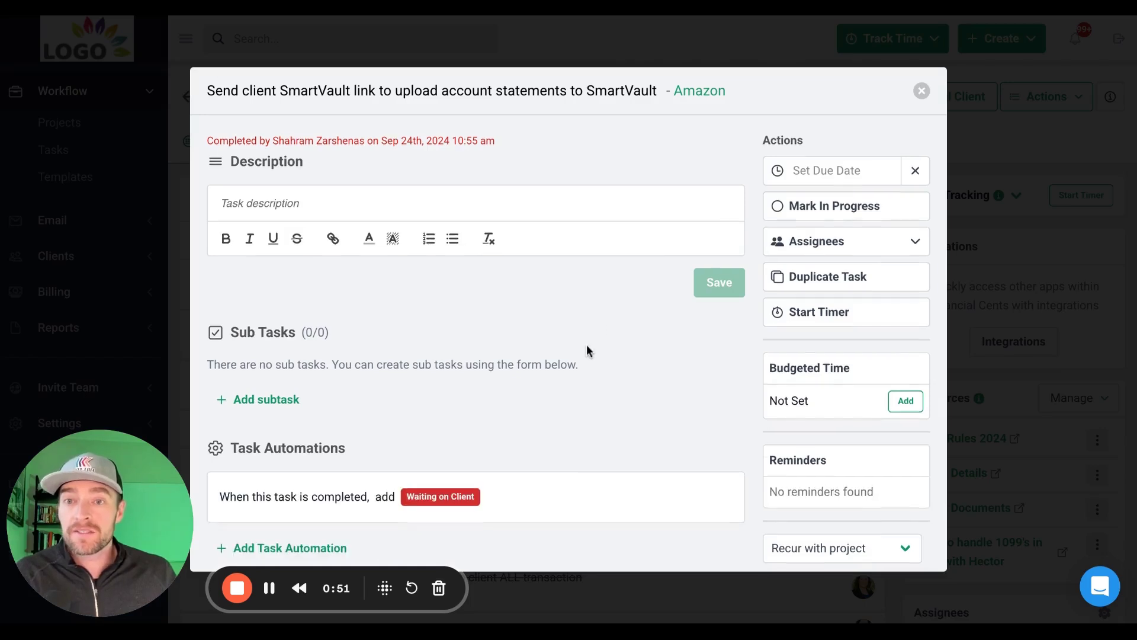
pyautogui.scroll(-2, 587, 350)
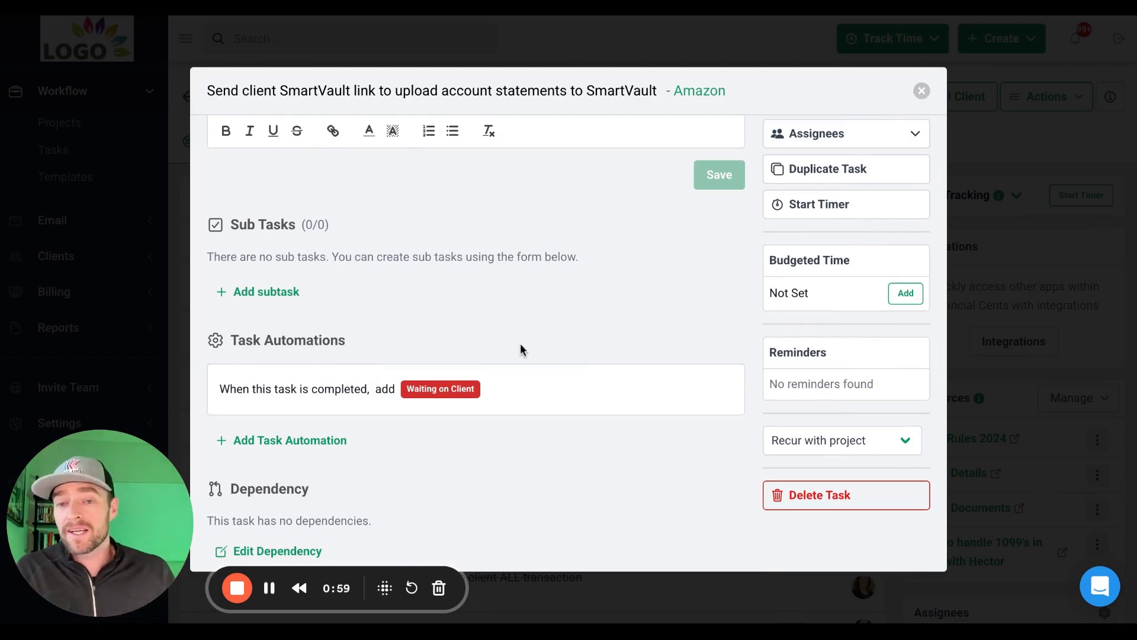
pyautogui.click(922, 90)
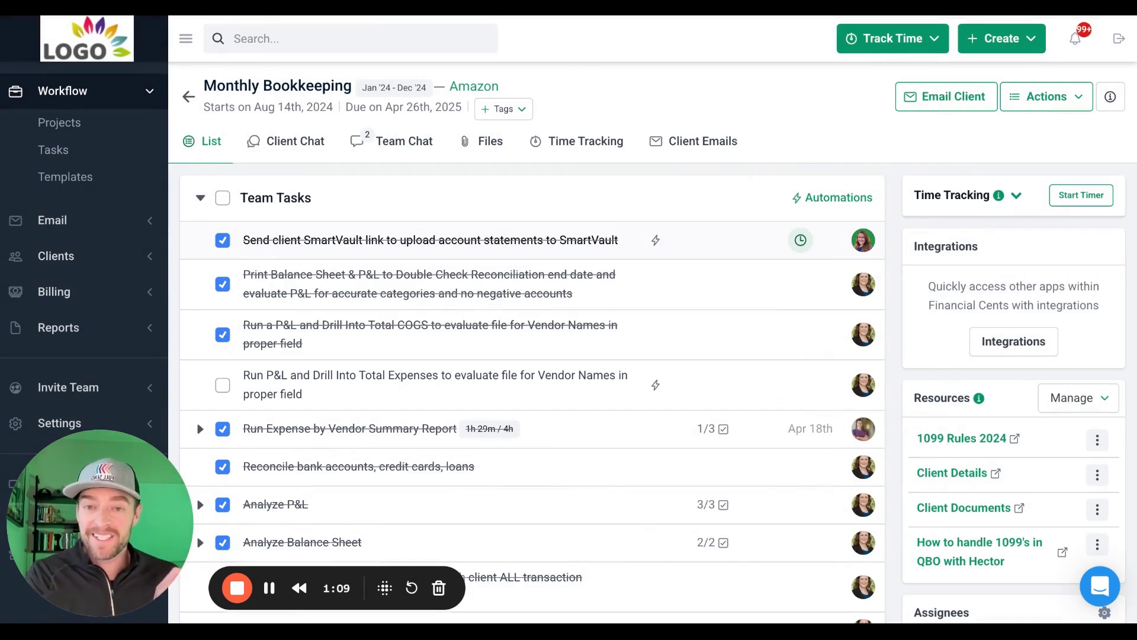
# Inspect the Total Expenses P&L task's automation and its Bookkeeping completed email preview, close the task, and view the remaining tasks.
pyautogui.scroll(-2, 621, 348)
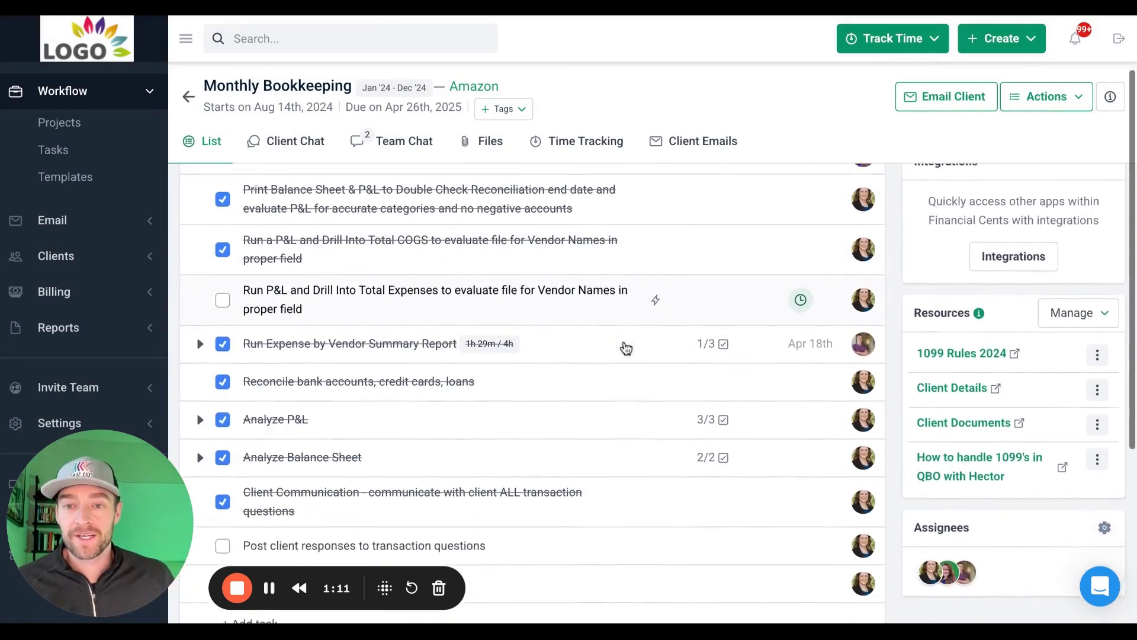
pyautogui.click(655, 261)
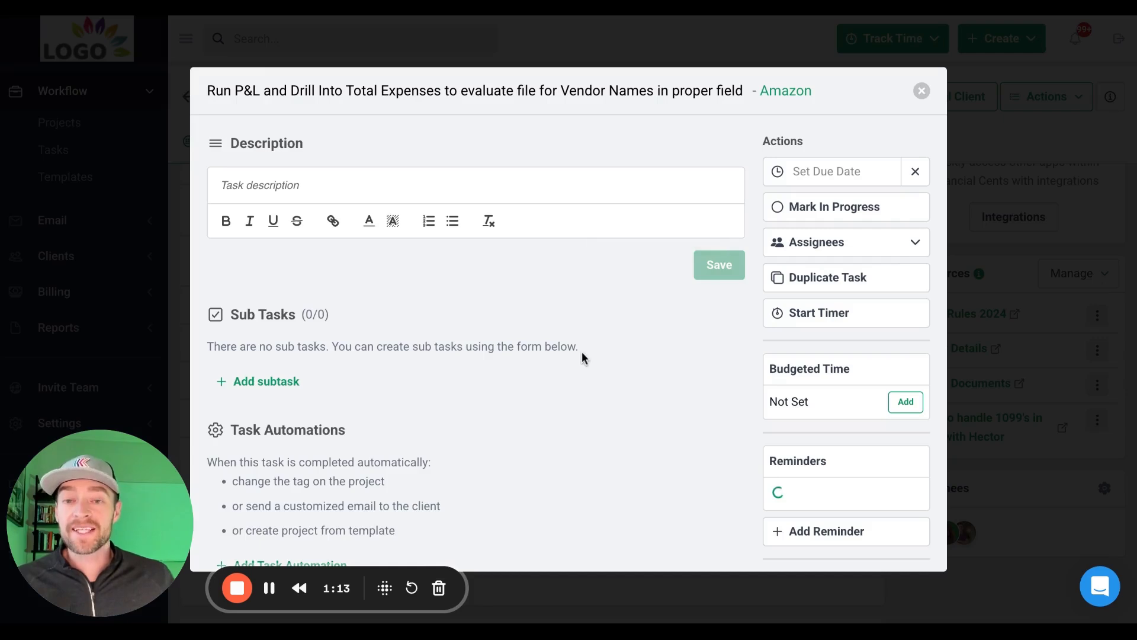
pyautogui.scroll(-3, 581, 356)
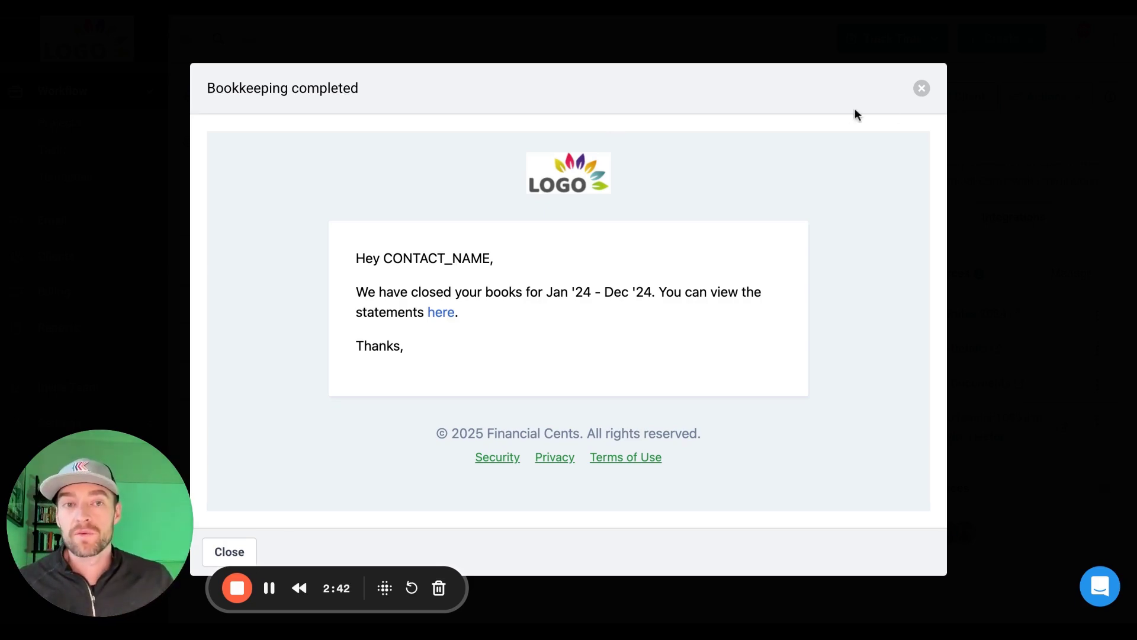
pyautogui.click(921, 88)
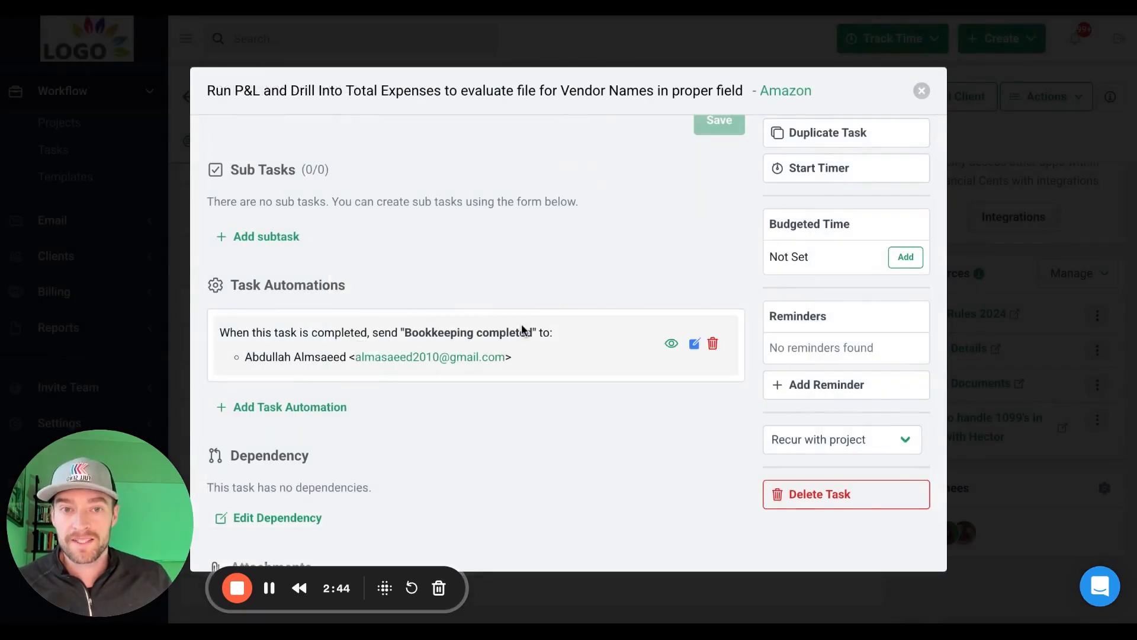
pyautogui.scroll(-2, 523, 329)
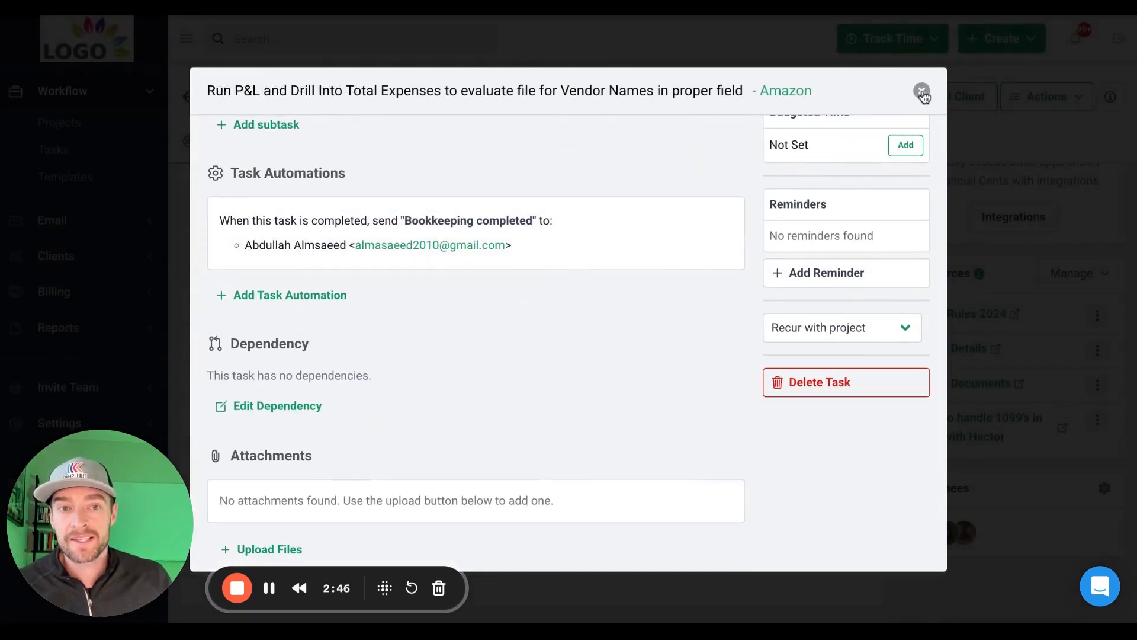
pyautogui.click(922, 91)
pyautogui.scroll(-2, 384, 374)
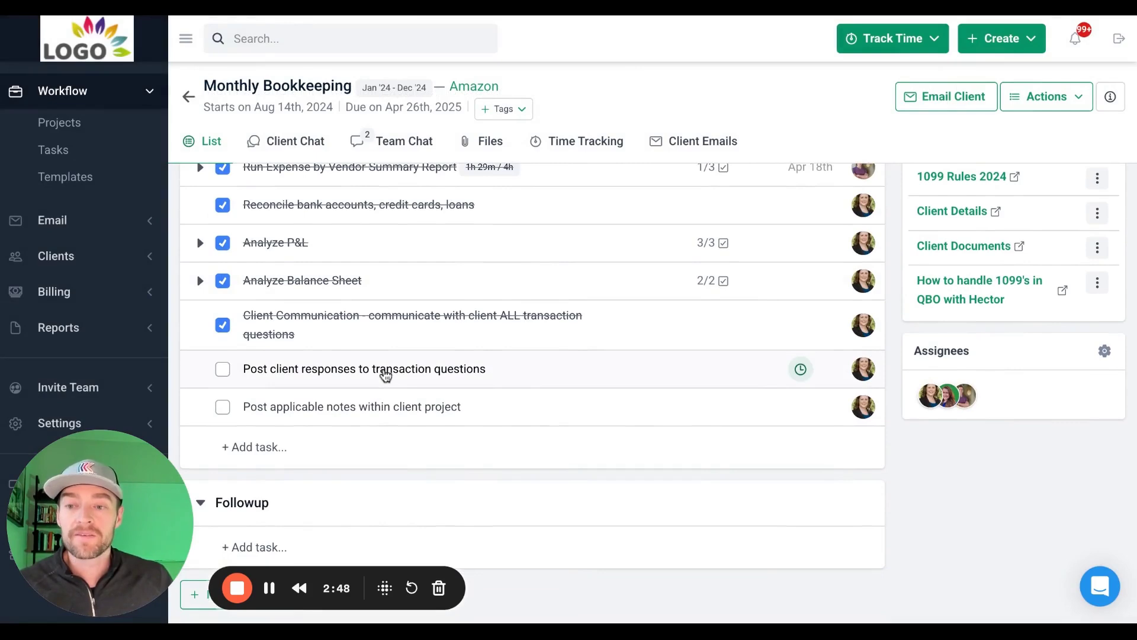